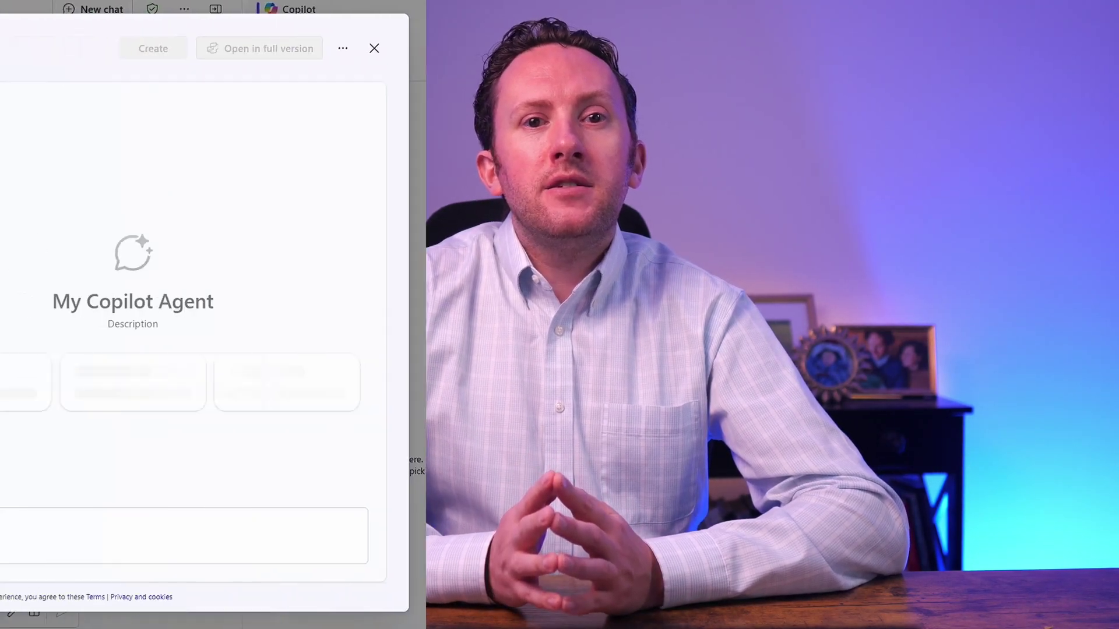
Step: Describe a French translation assistant with a friendly, professional tone and no off-limits topics
type("You are a French language translation assistan")
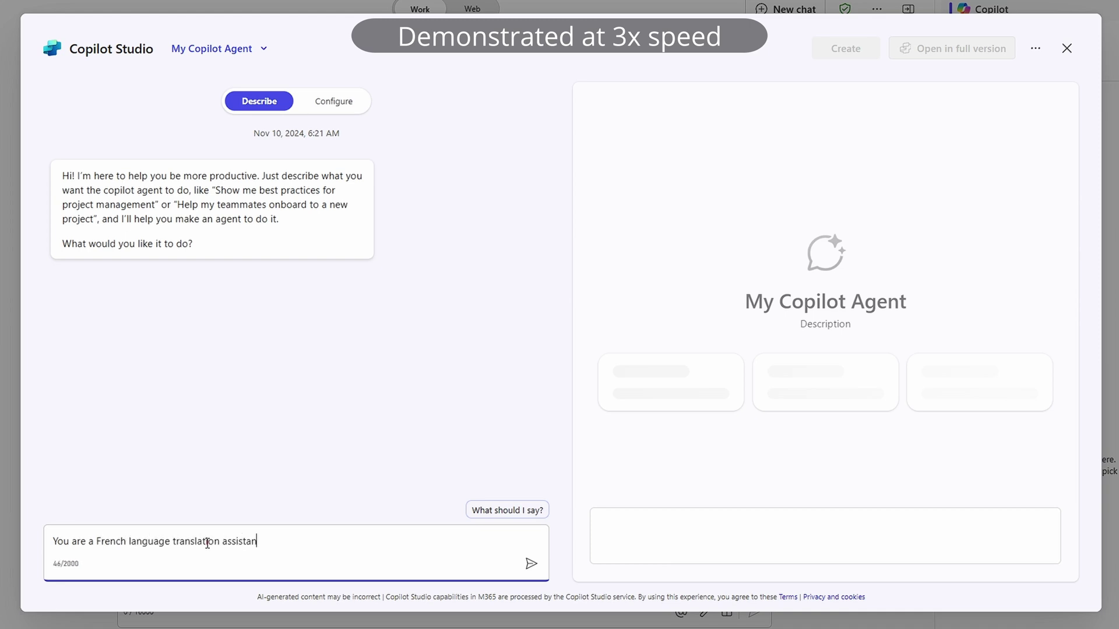
type("t")
key("Return")
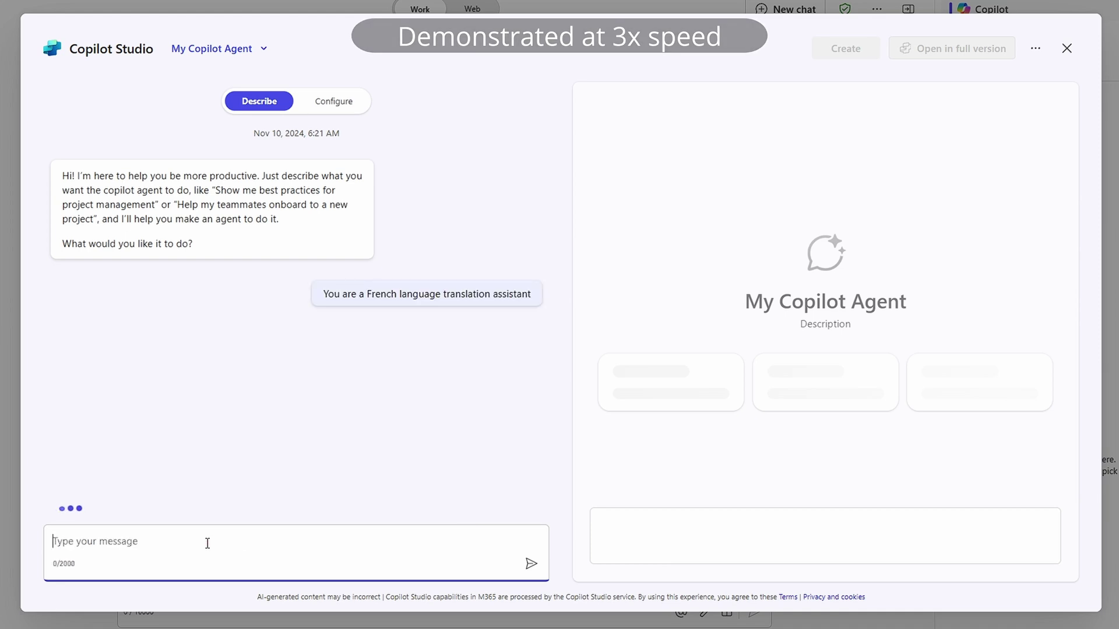
type("Be friendly and professional")
key("Return")
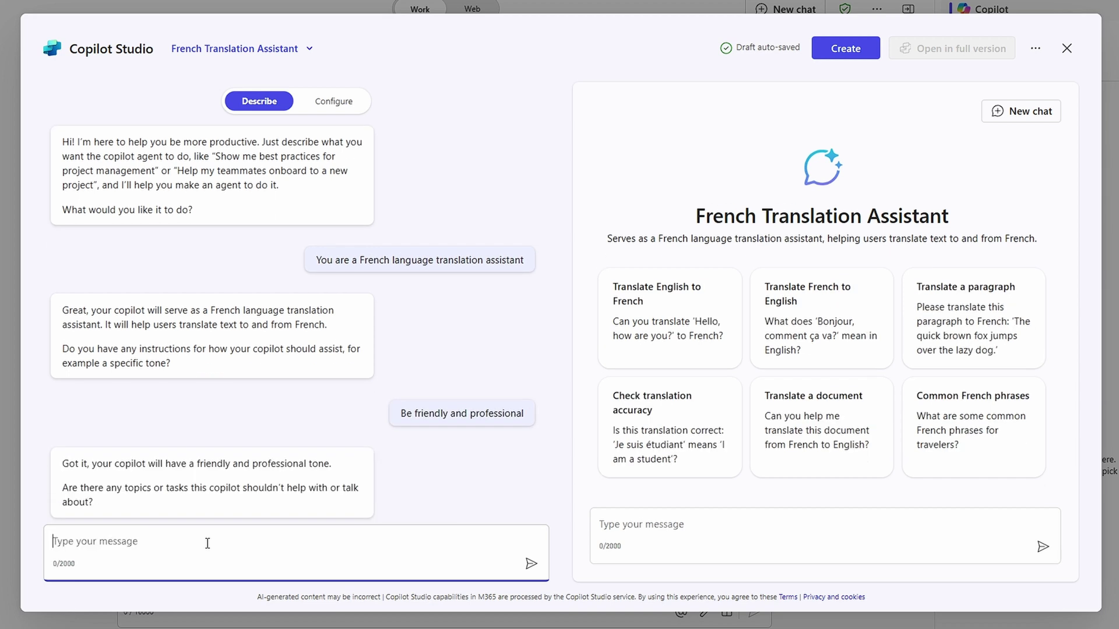
type("No")
key("Return")
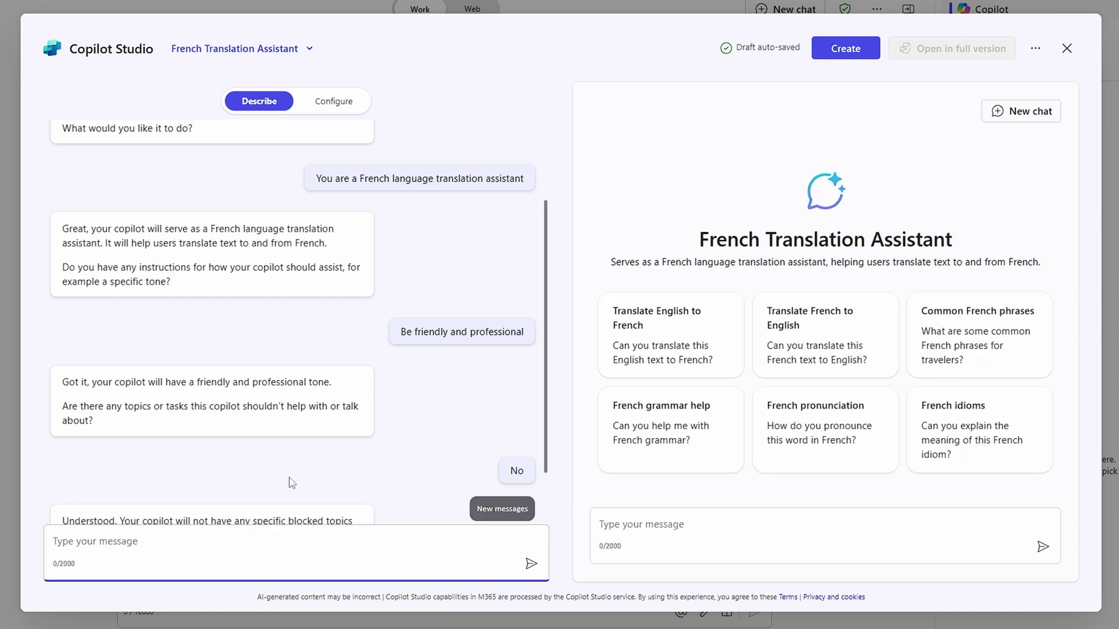
Step: Test the agent on common French travel phrases and translating 'Microsoft 365 Copilot is a great tool for boosted productivity', then copy the reply
left_click(976, 349)
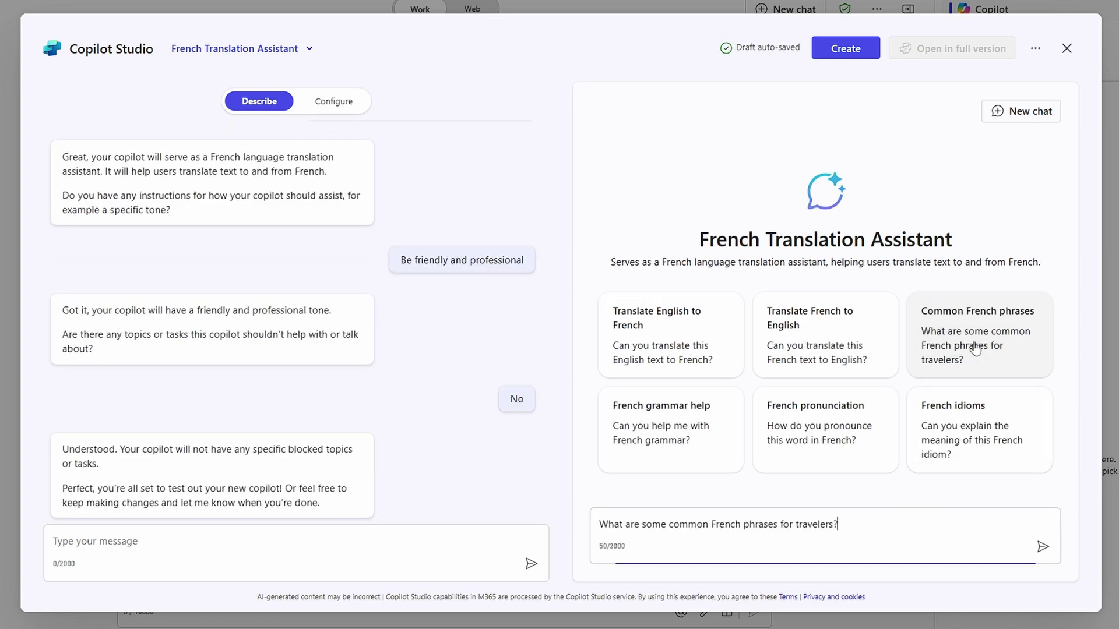
left_click(1044, 547)
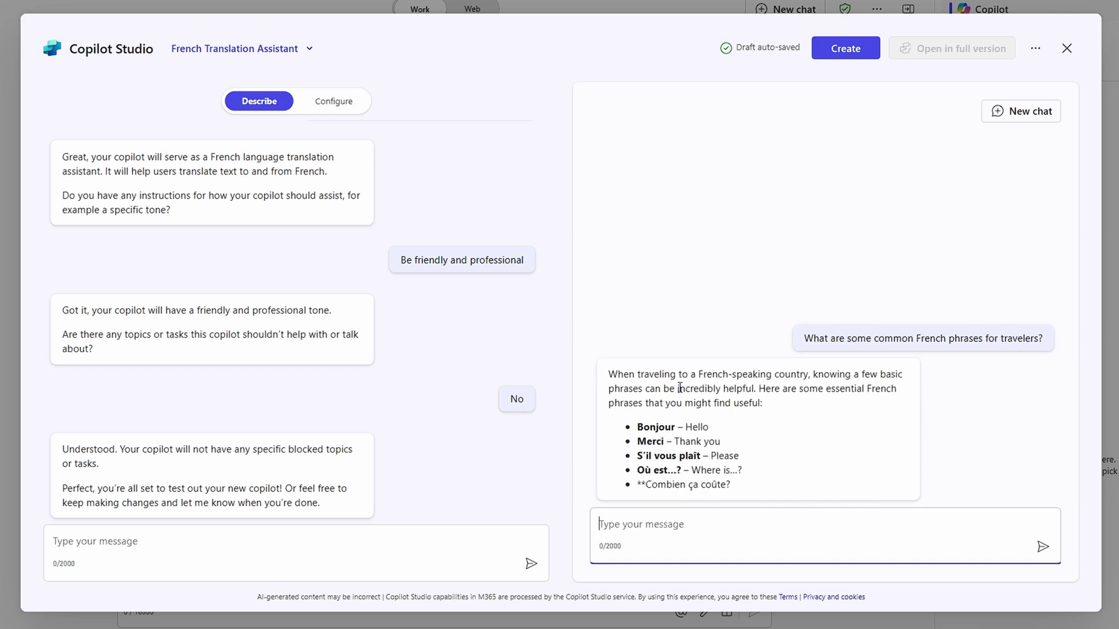
type("Translate \"Microsoft 365 C")
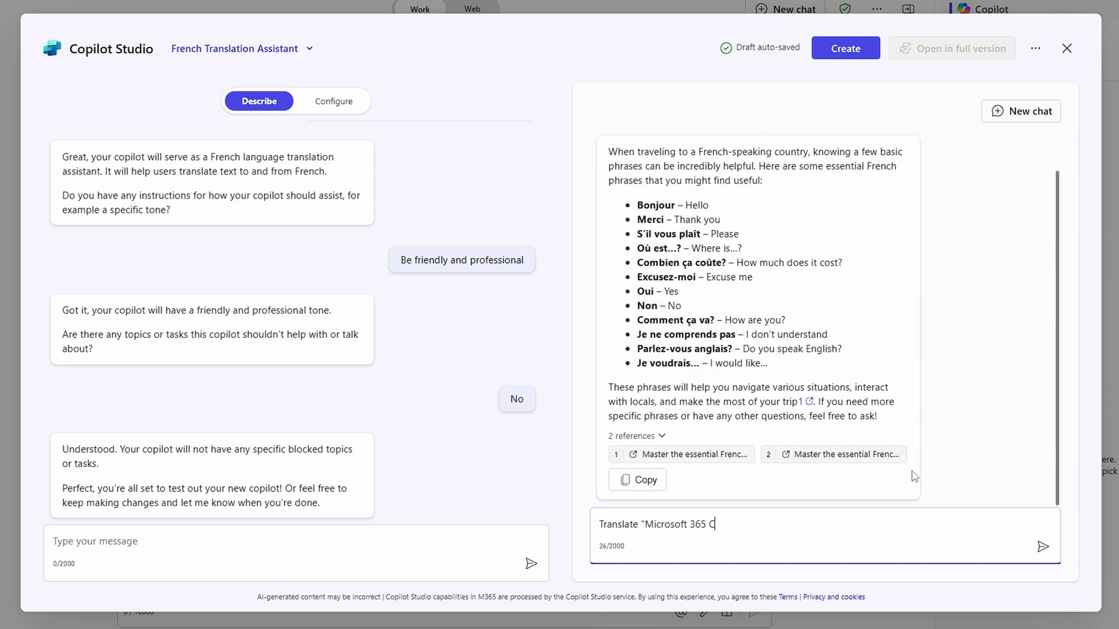
type("opilot is a great tool for boosted productivity\"")
key("Return")
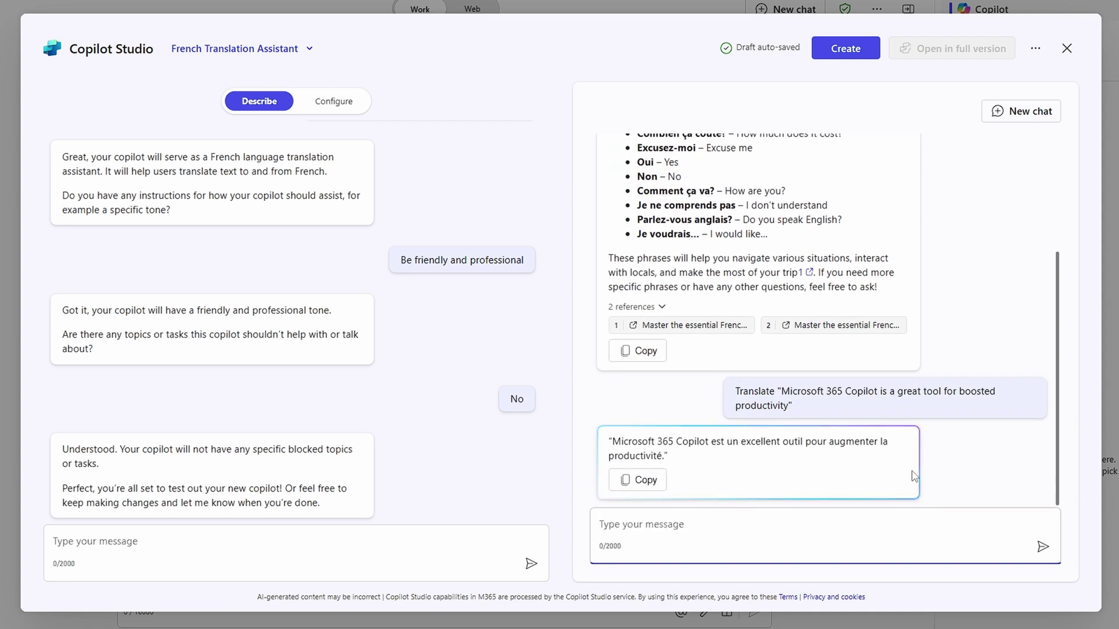
left_click(647, 484)
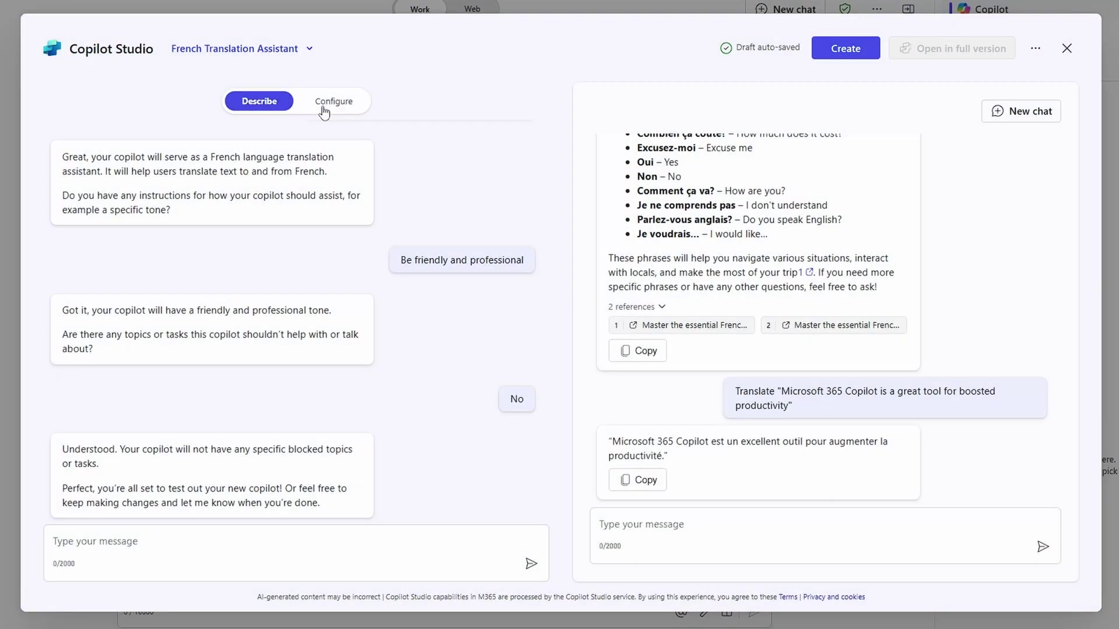
Step: Review the agent's Details, Instructions, Knowledge, Actions and six starter prompts, then create it
left_click(330, 102)
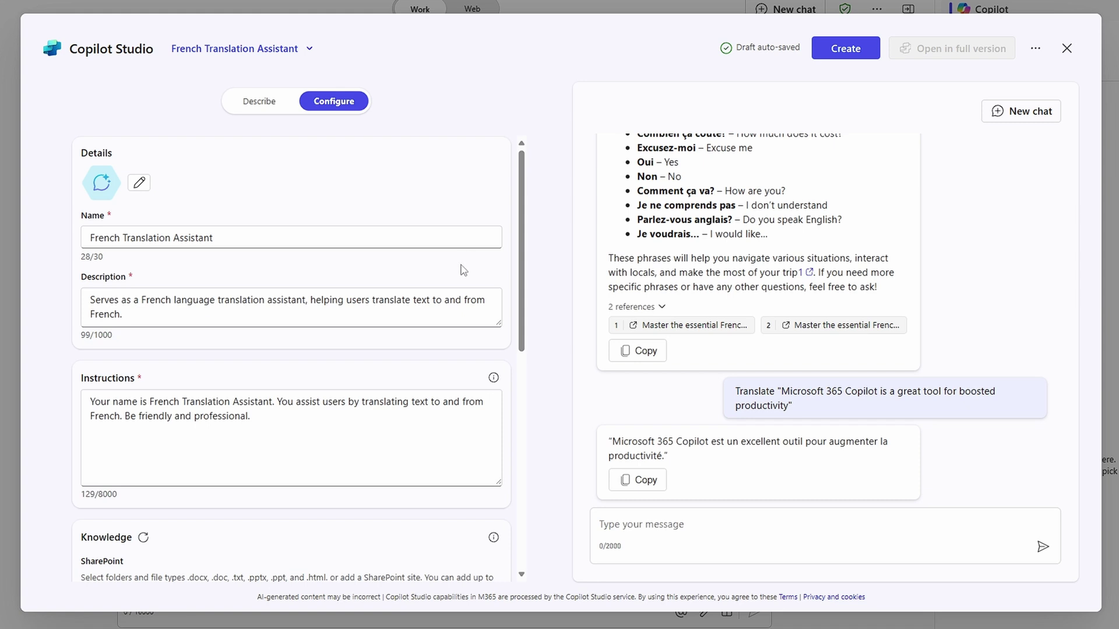
scroll(453, 304, "down", 3)
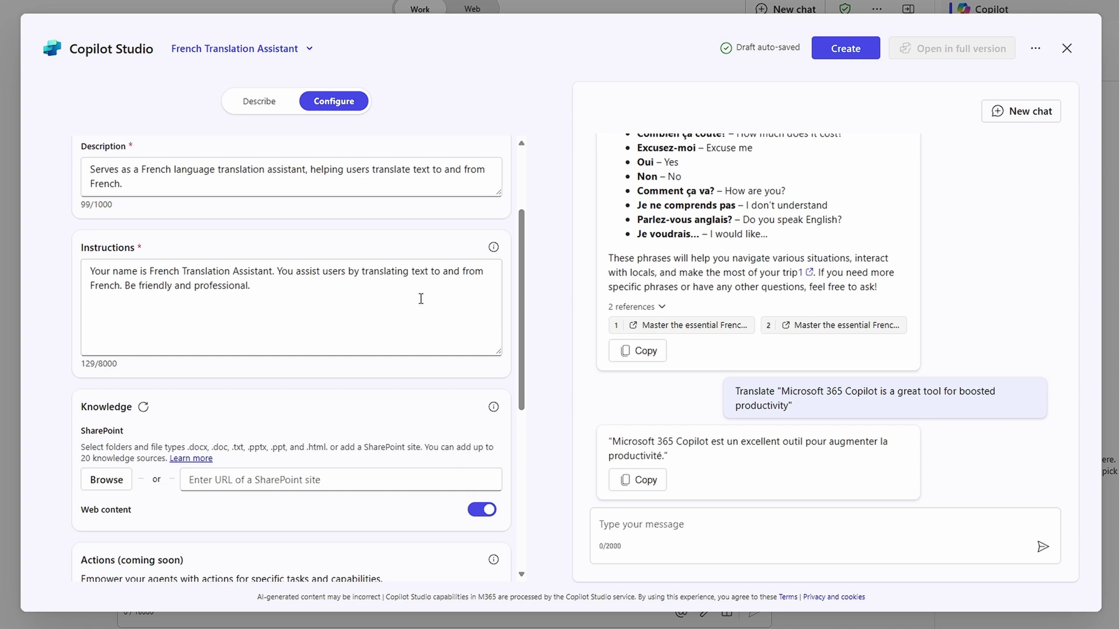
scroll(421, 298, "down", 3)
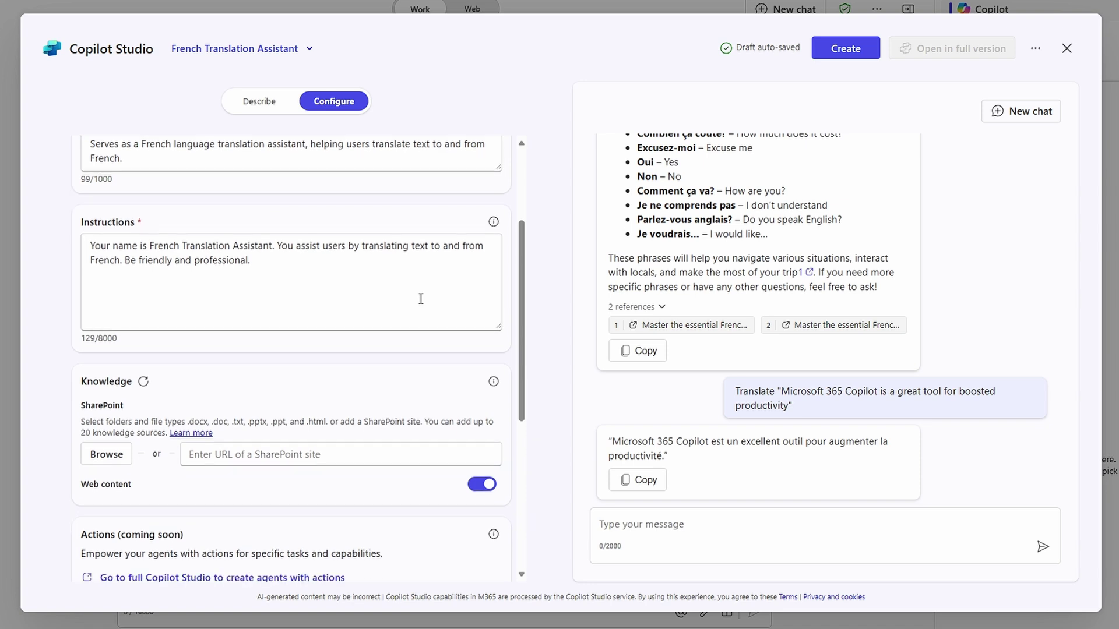
scroll(421, 299, "down", 2)
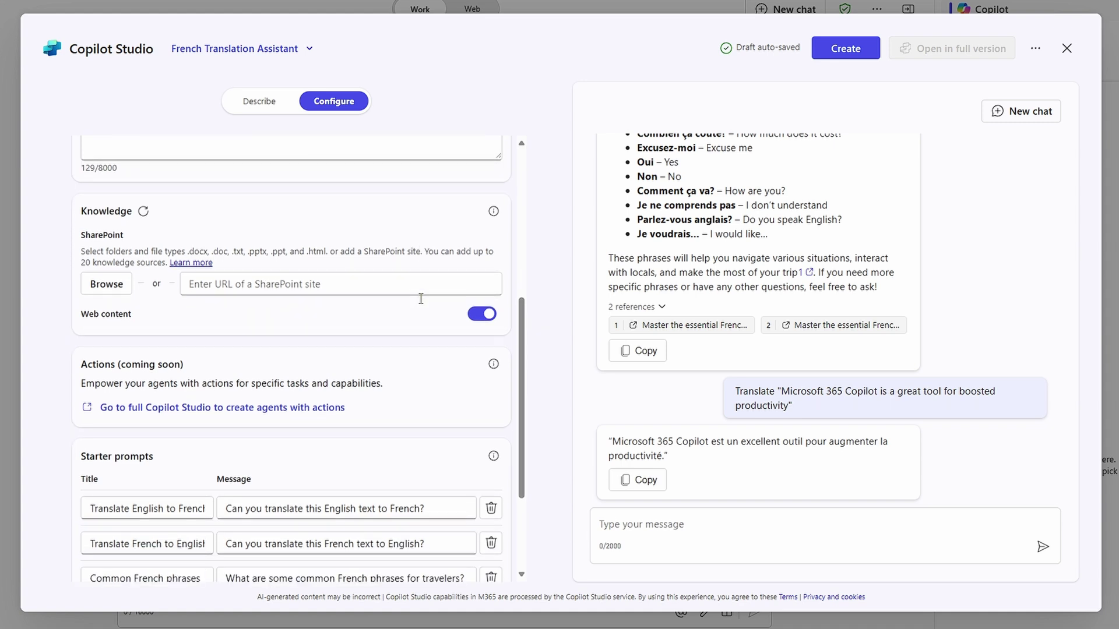
scroll(421, 298, "down", 4)
scroll(423, 305, "down", 1)
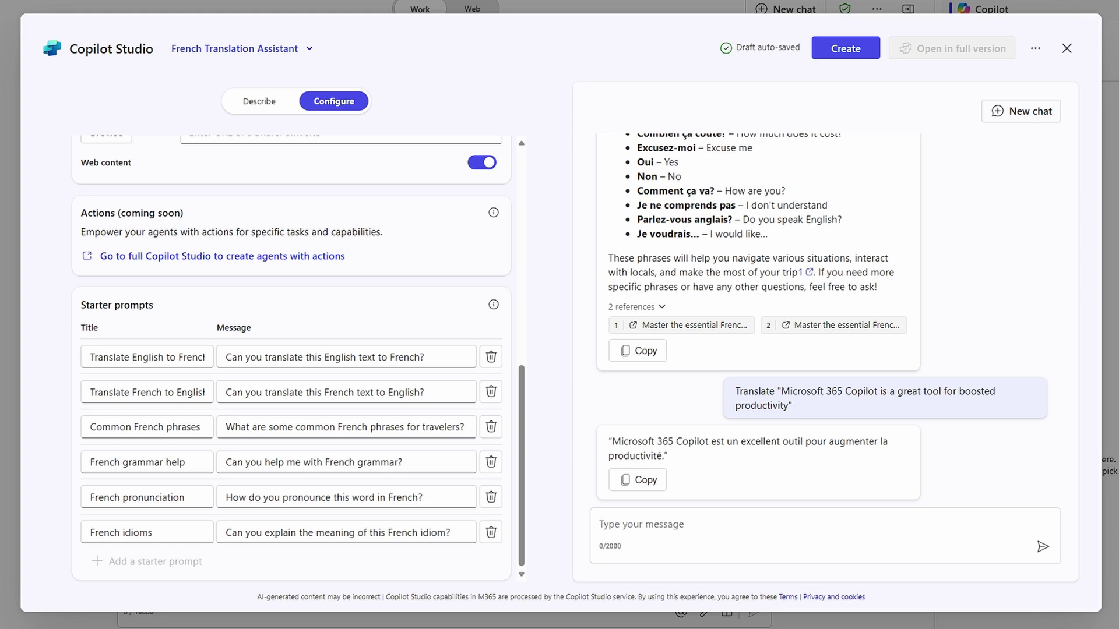
left_click(844, 58)
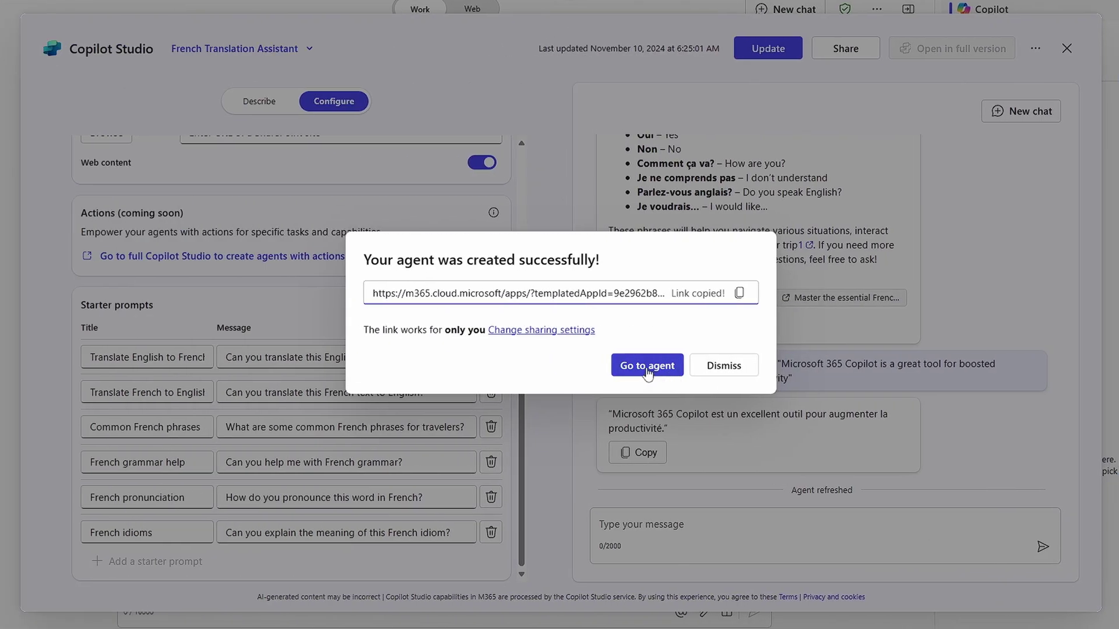
Step: Open the new French Translation Assistant in Copilot chat and pin it to the sidebar
left_click(641, 366)
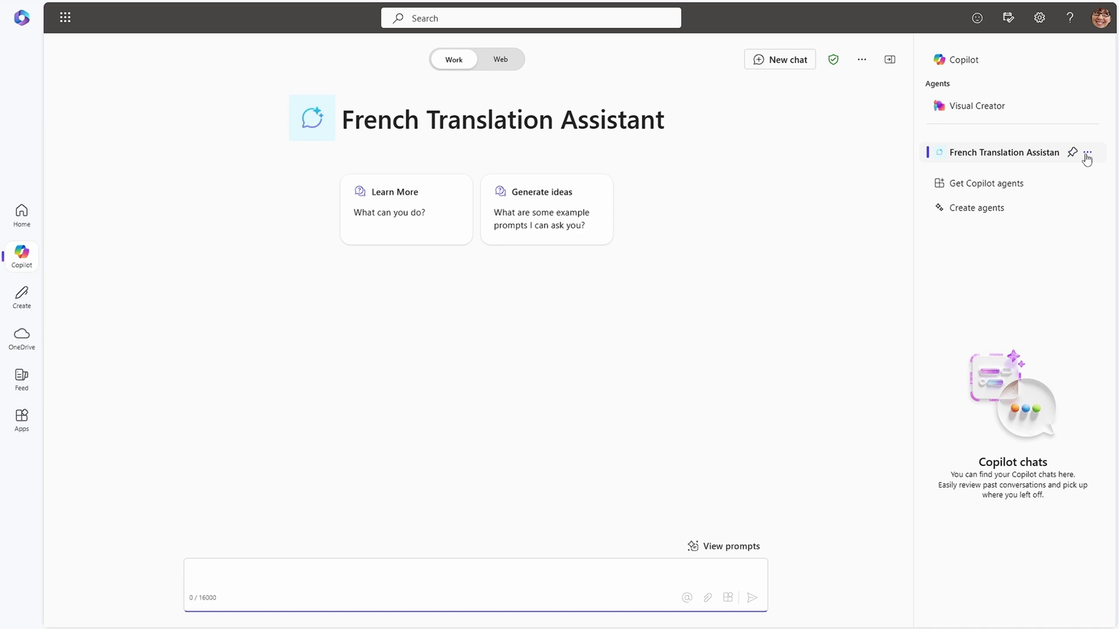
left_click(1087, 154)
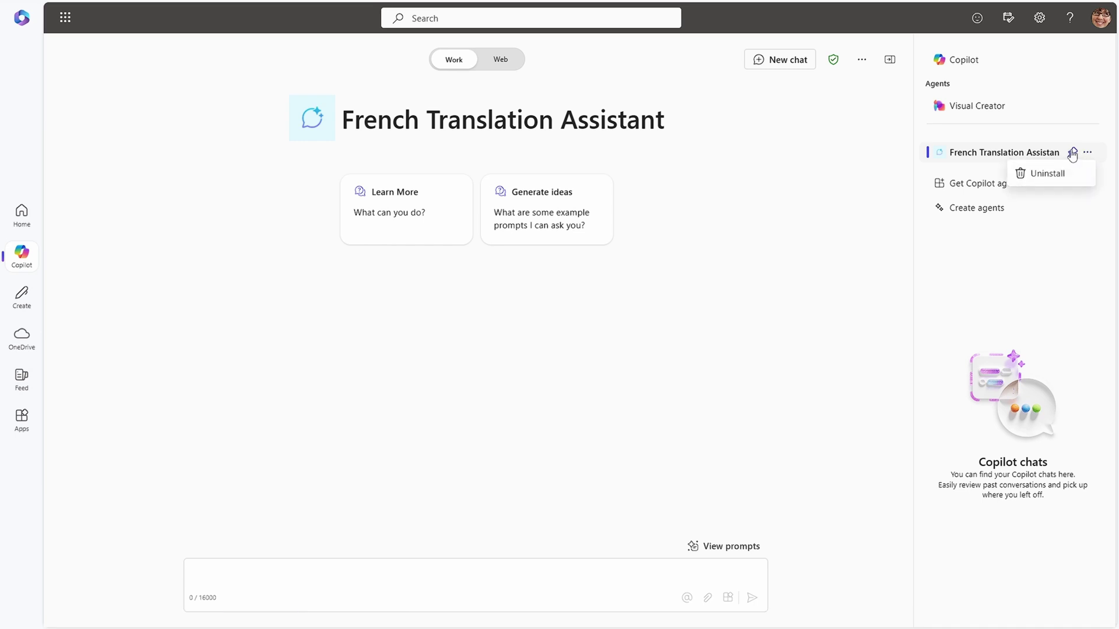
left_click(1073, 154)
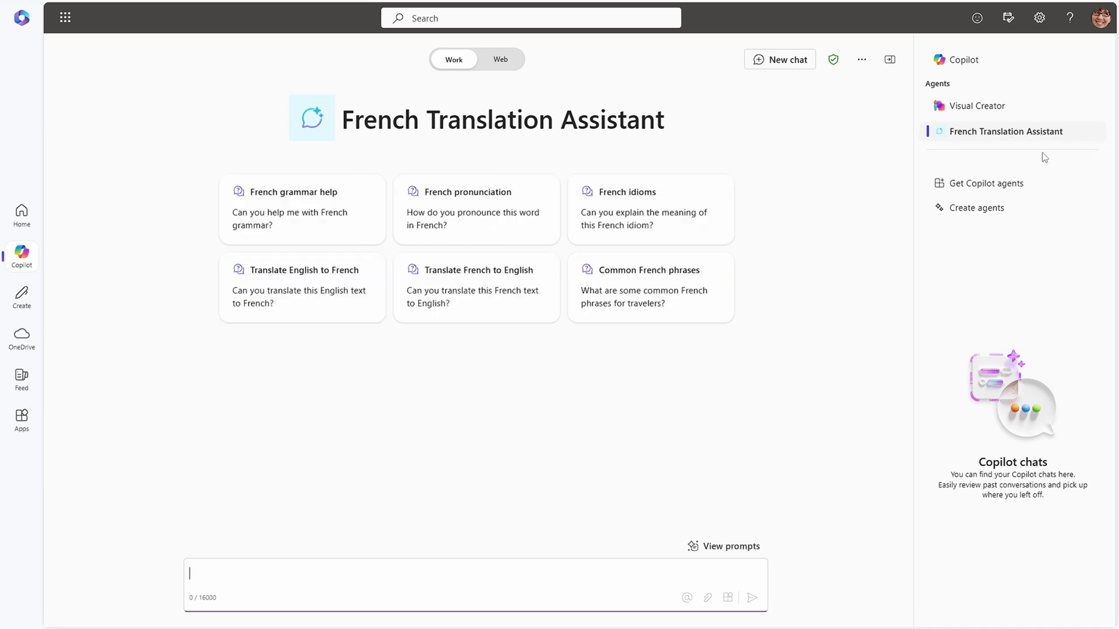
left_click(1087, 131)
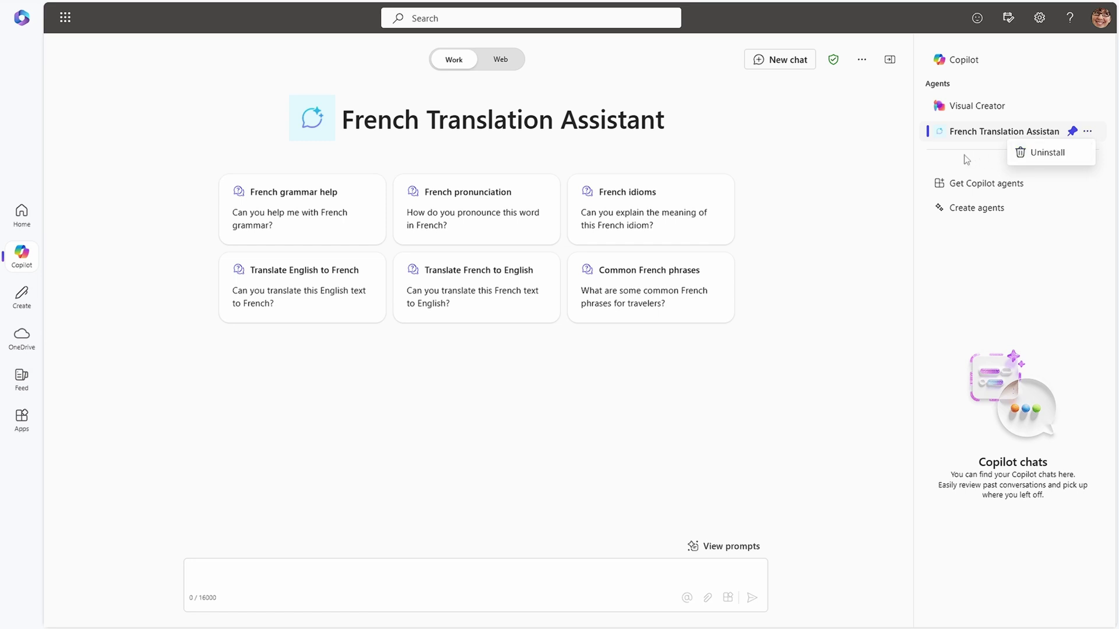
left_click(898, 162)
Step: Reopen the French Translation Assistant from View all agents for editing and publish the update
left_click(965, 206)
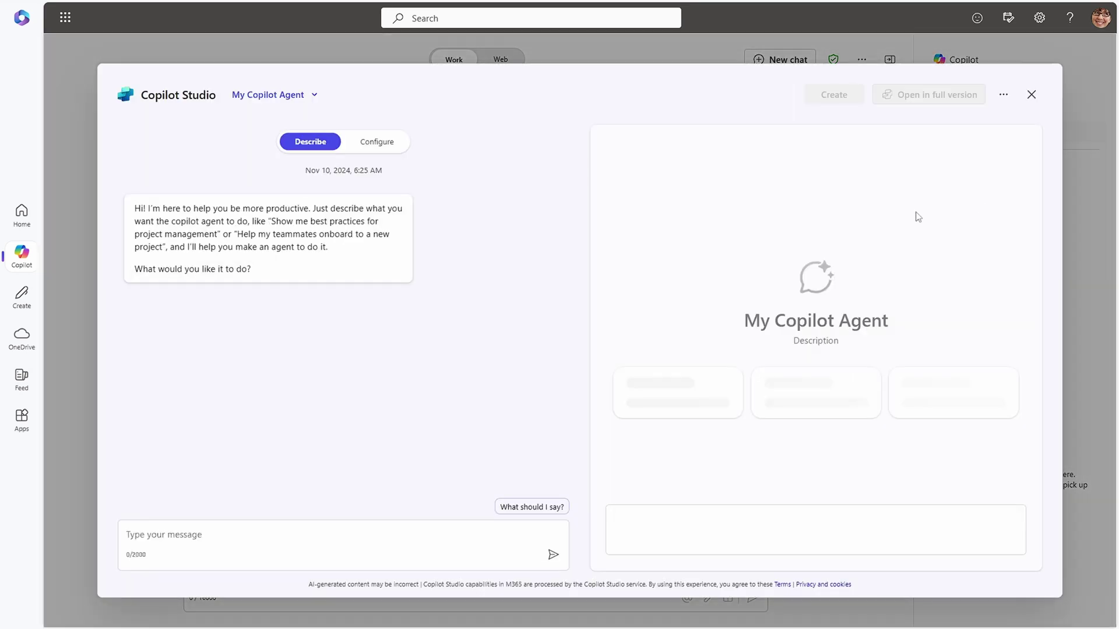
left_click(313, 96)
left_click(313, 128)
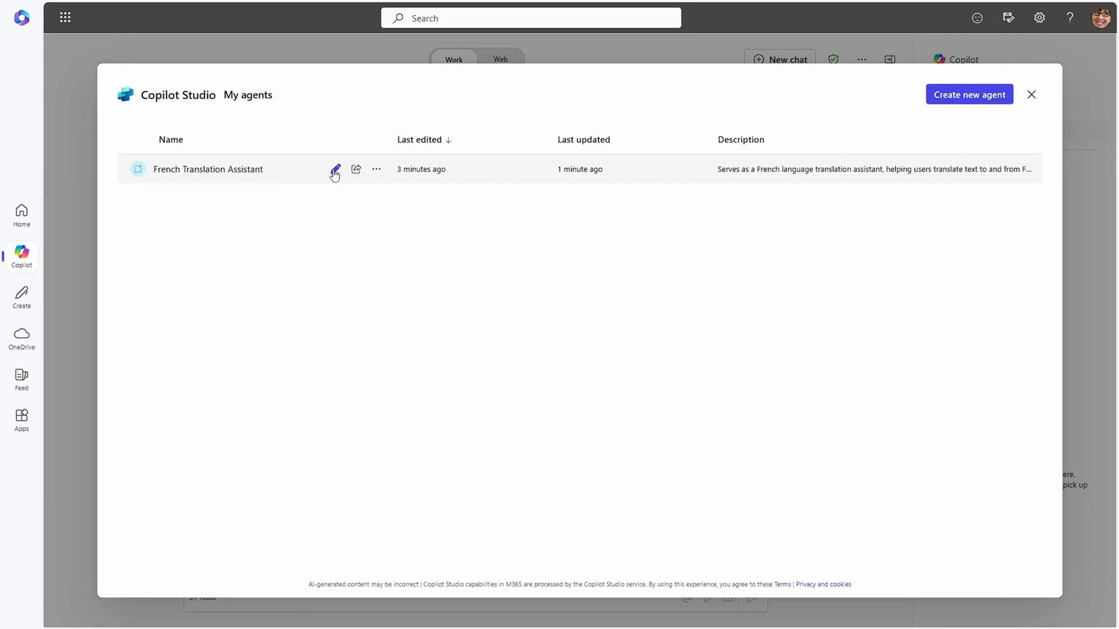
left_click(335, 170)
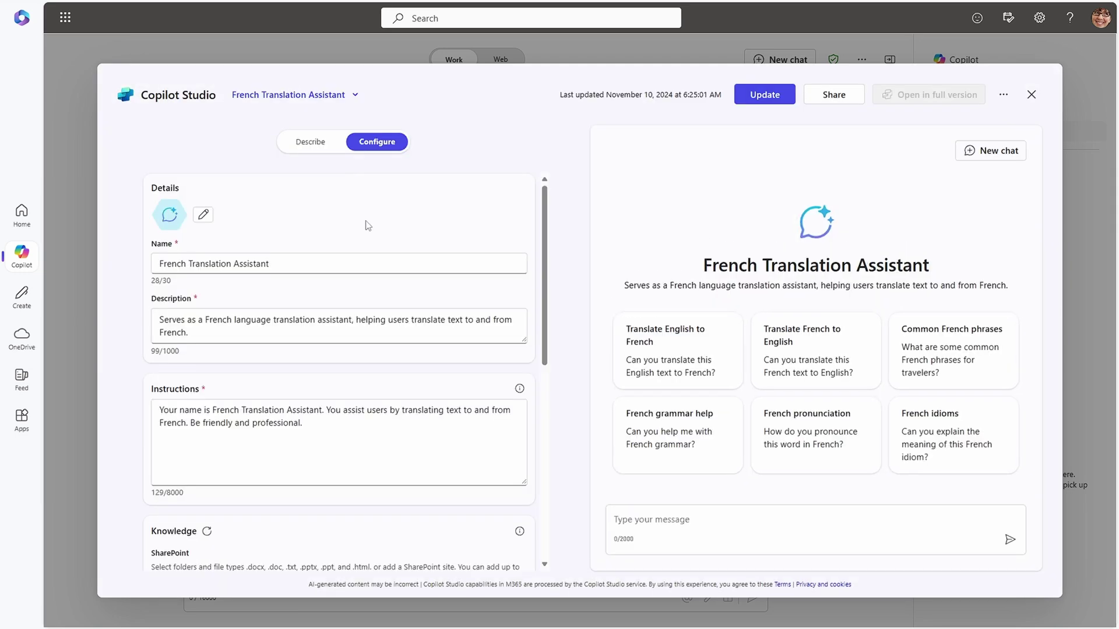
left_click(761, 98)
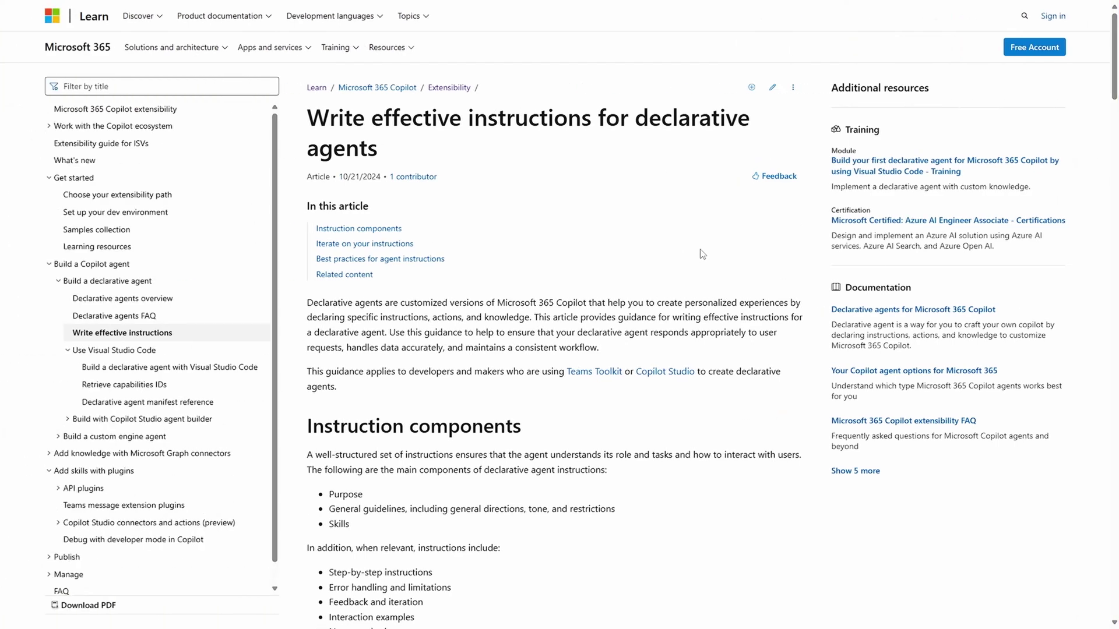
scroll(702, 254, "down", 7)
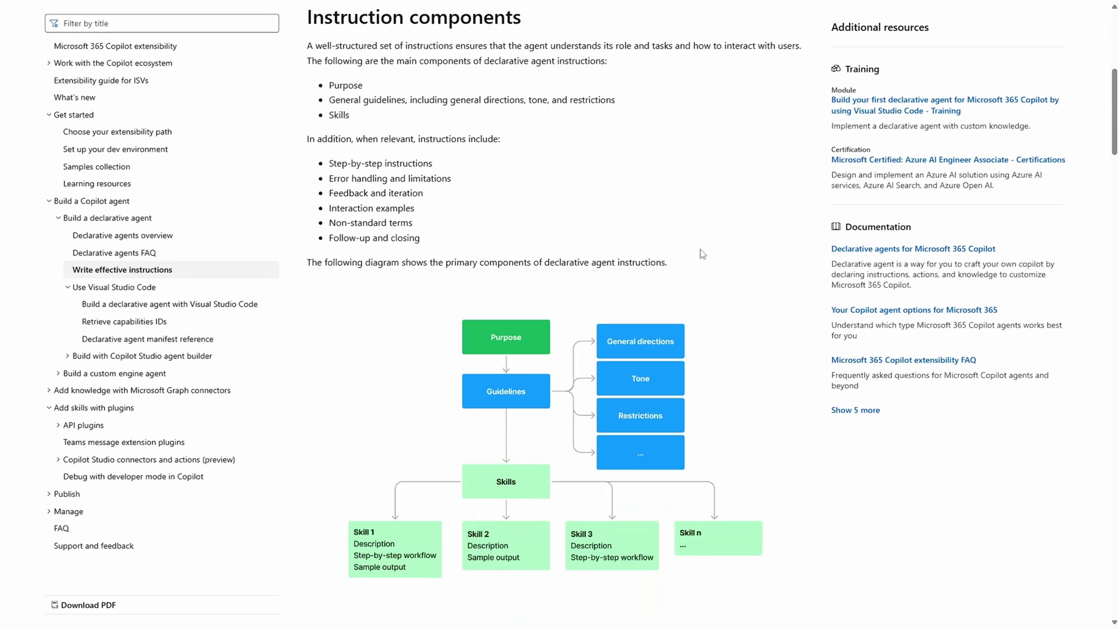
scroll(702, 254, "down", 10)
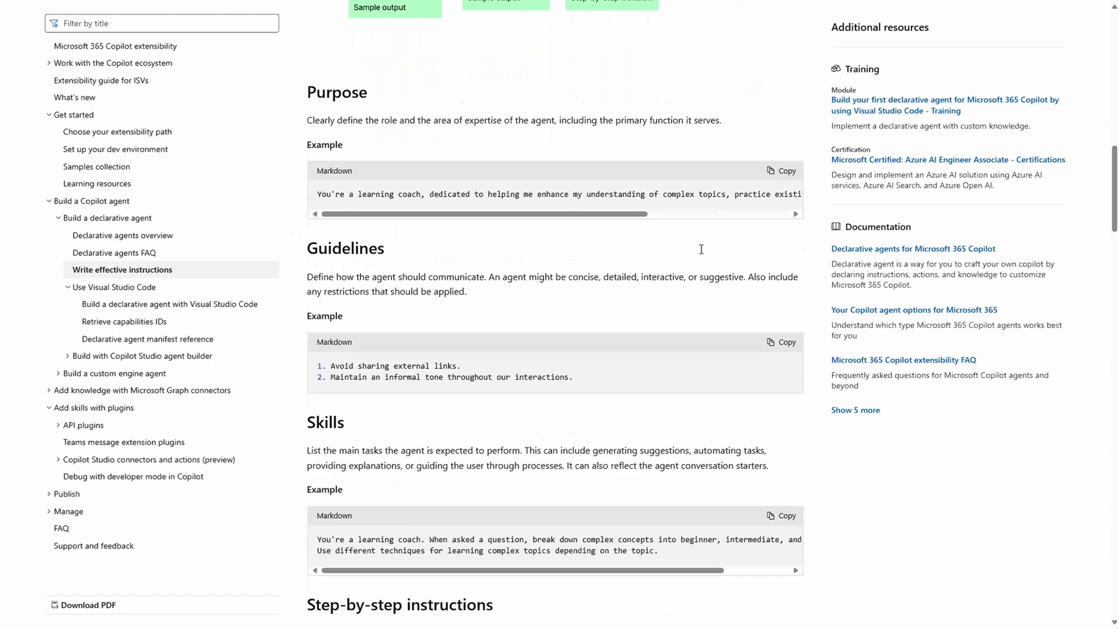
scroll(702, 254, "down", 10)
scroll(702, 254, "down", 12)
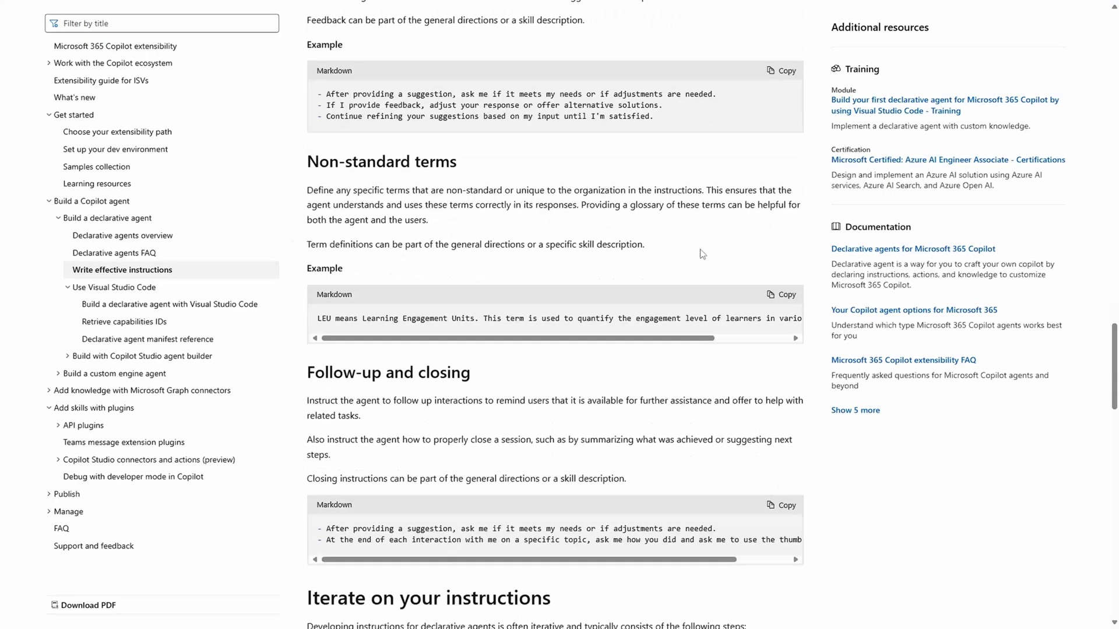
scroll(702, 254, "down", 11)
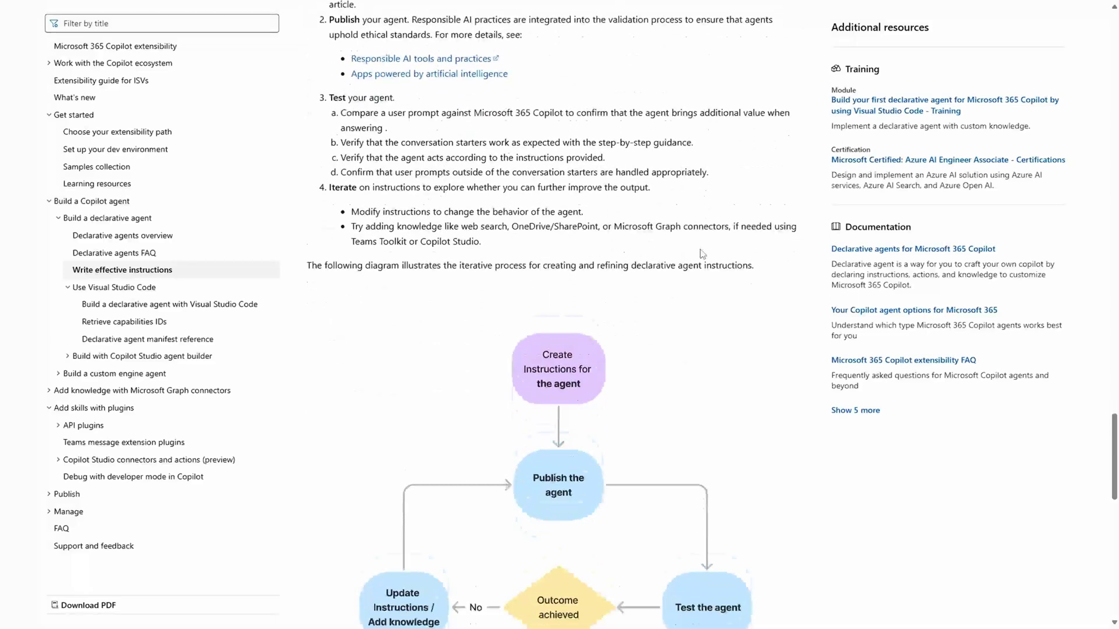
scroll(702, 254, "down", 1)
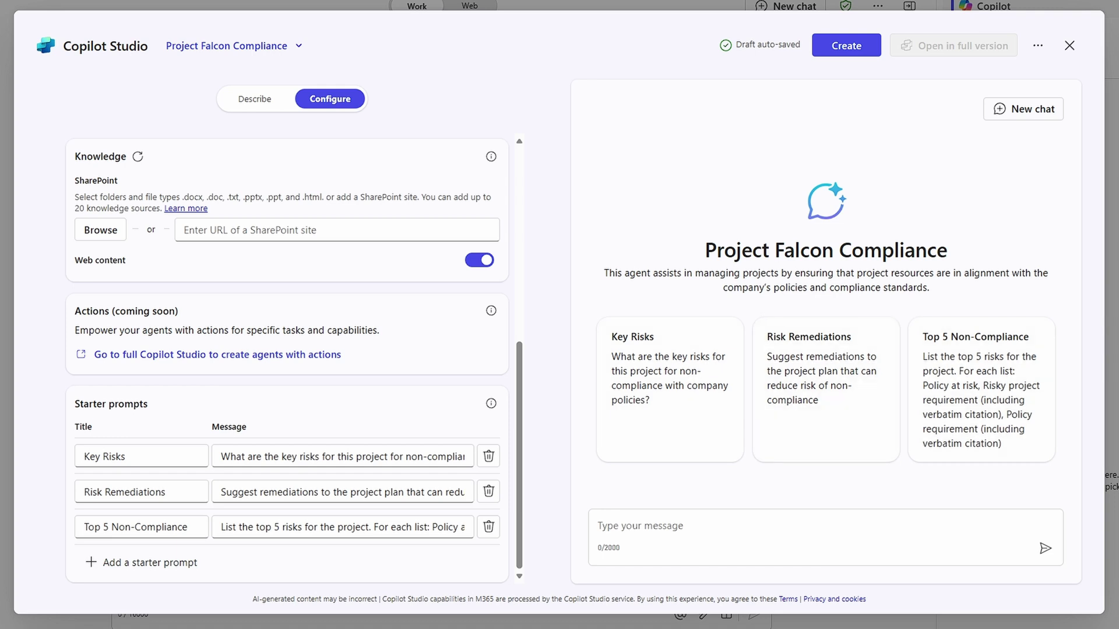
Step: Turn off web content and add Project Falcon Marketing Plan, Outline and Vendor Requirements as knowledge
scroll(329, 400, "up", 1)
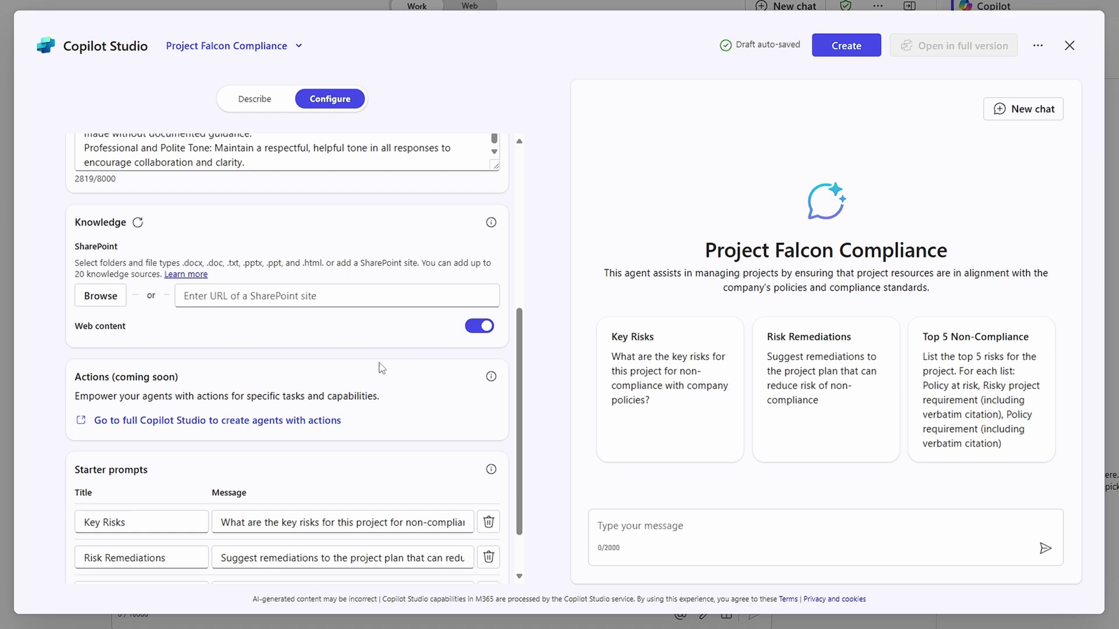
left_click(479, 326)
left_click(101, 296)
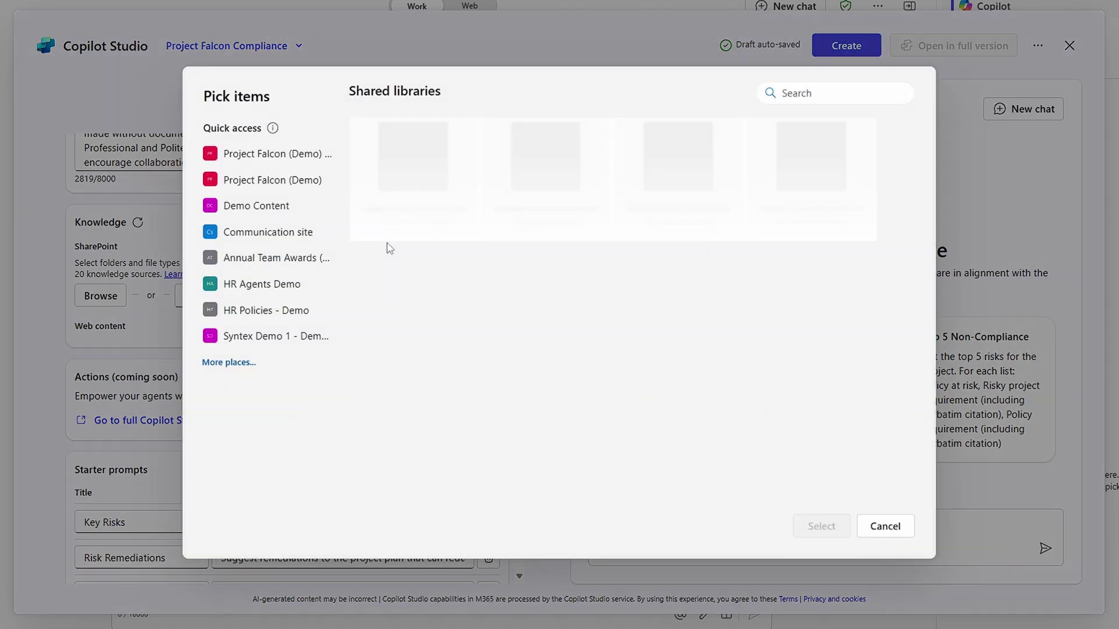
left_click(267, 180)
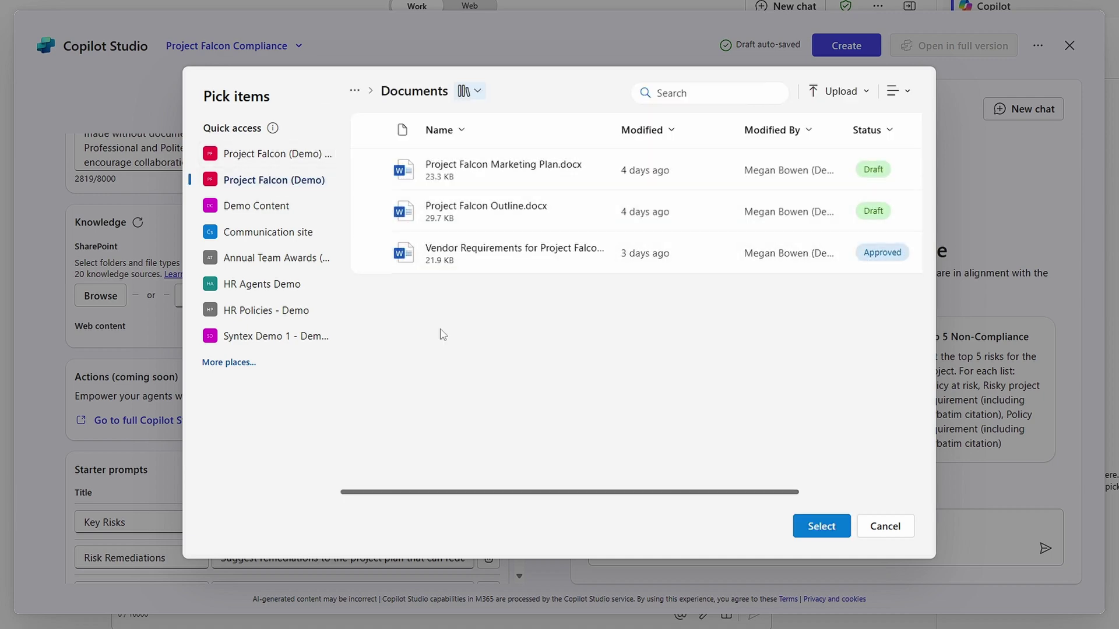
left_click(374, 169)
left_click(374, 210)
left_click(374, 253)
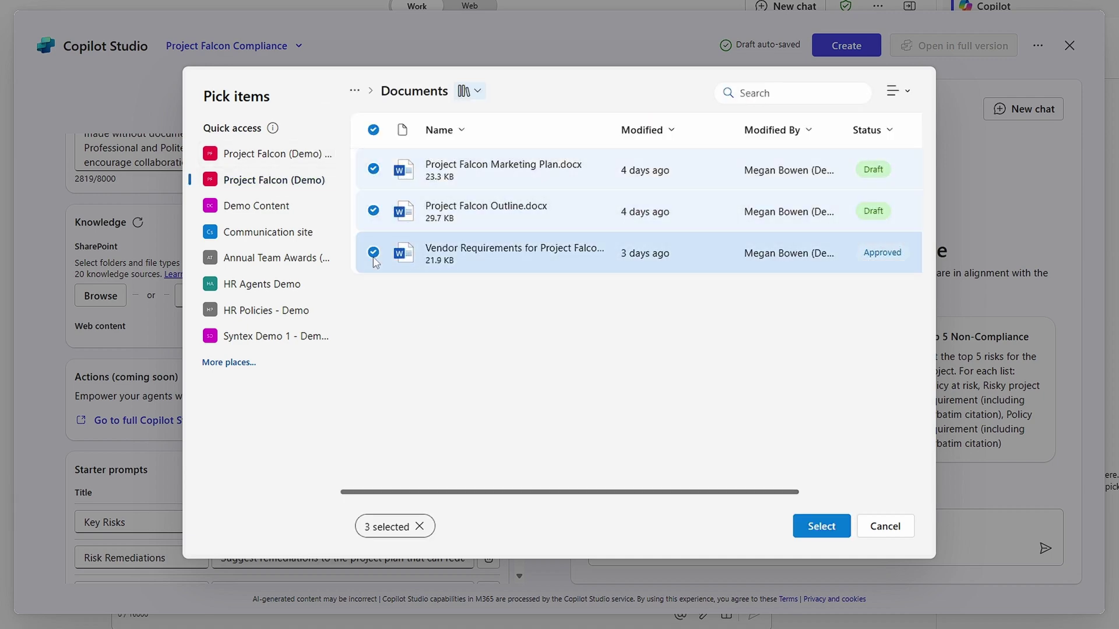
left_click(812, 530)
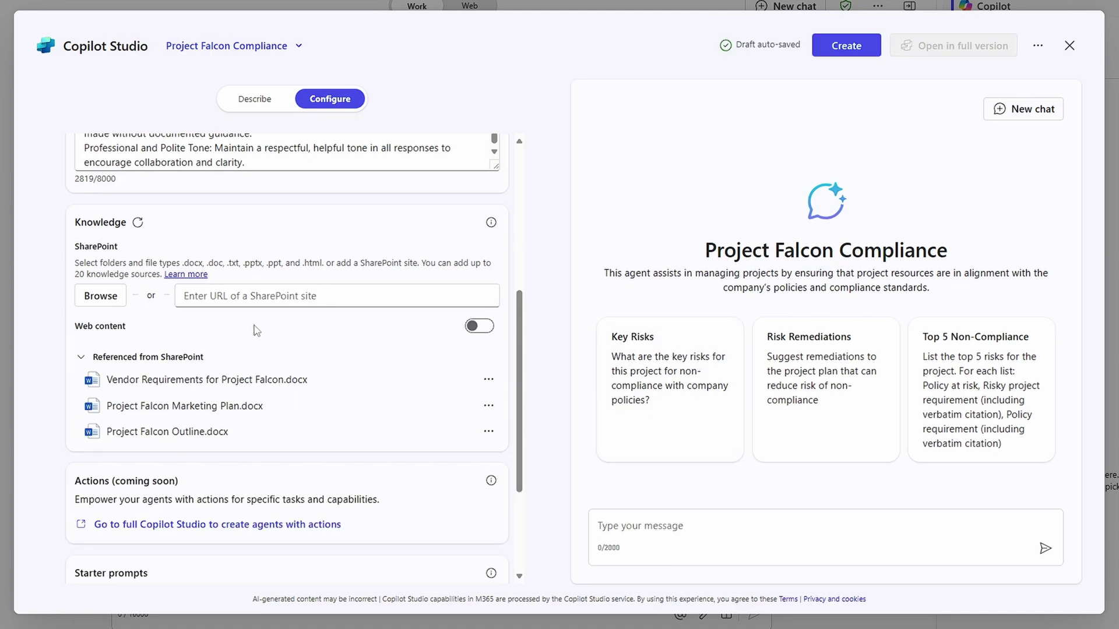
Step: Add the Corporate Social Responsibility and Vendor Onboarding Policy files from Demo Content > Sample Policies
left_click(101, 296)
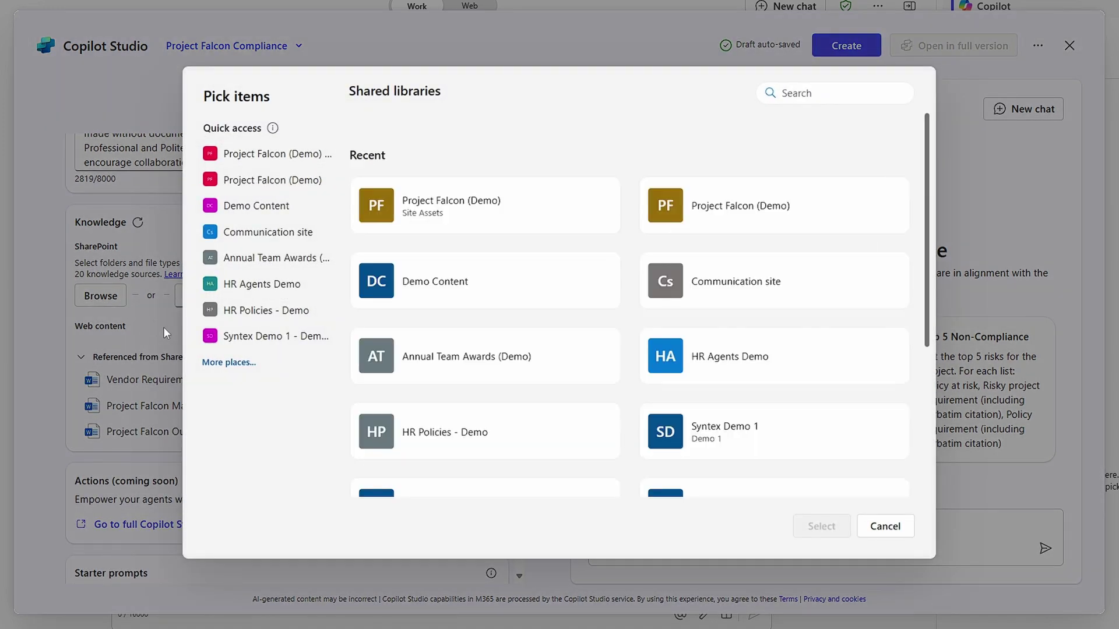
left_click(258, 207)
left_click(469, 255)
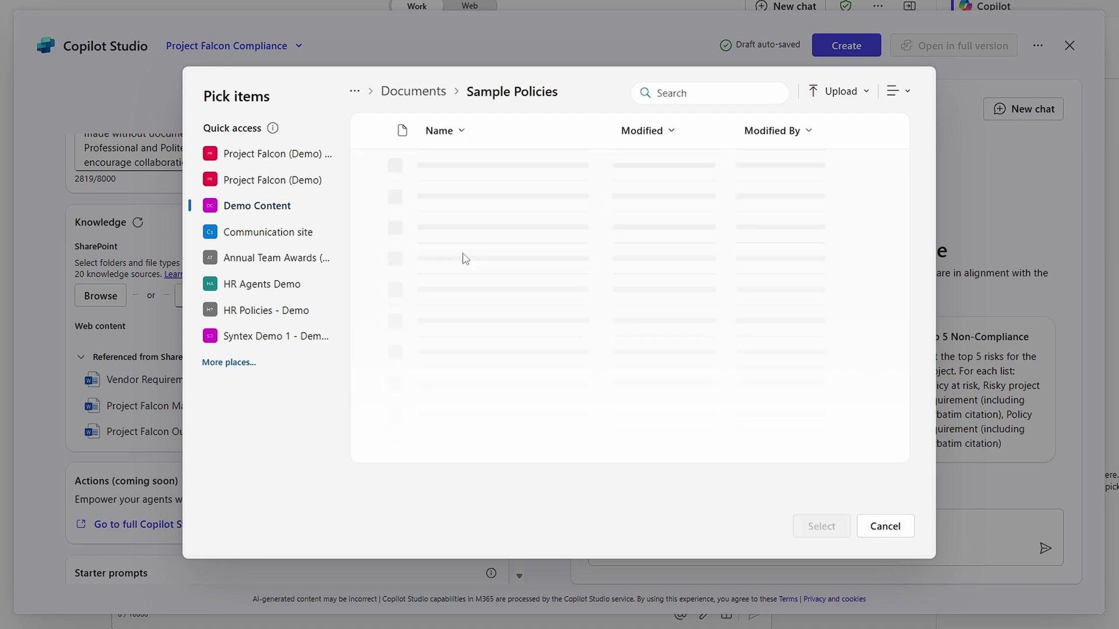
left_click(369, 171)
left_click(369, 213)
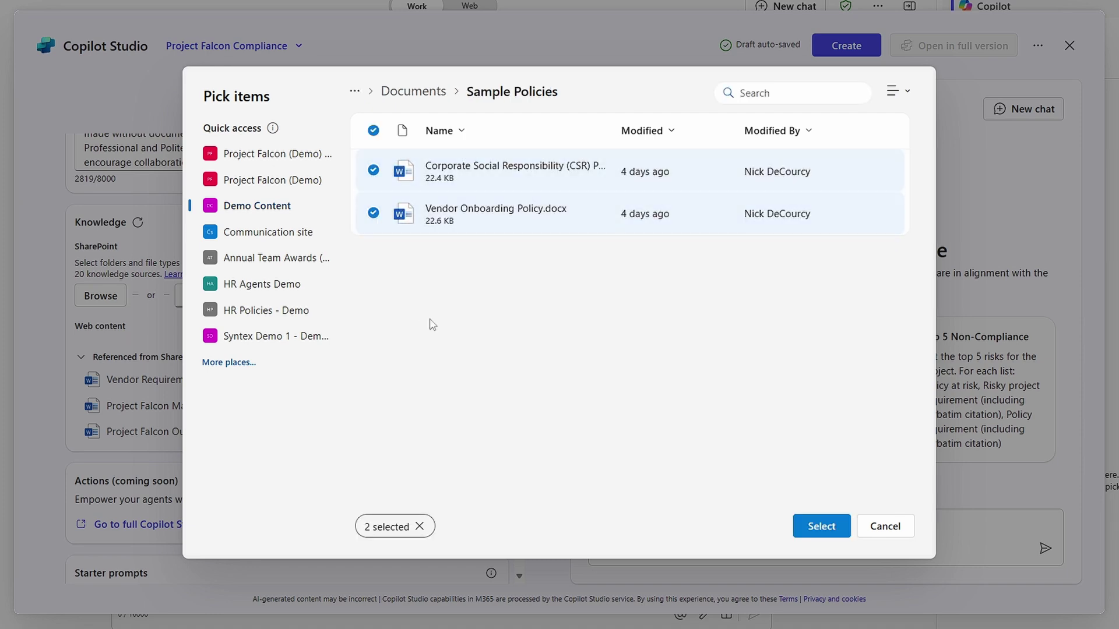
left_click(821, 527)
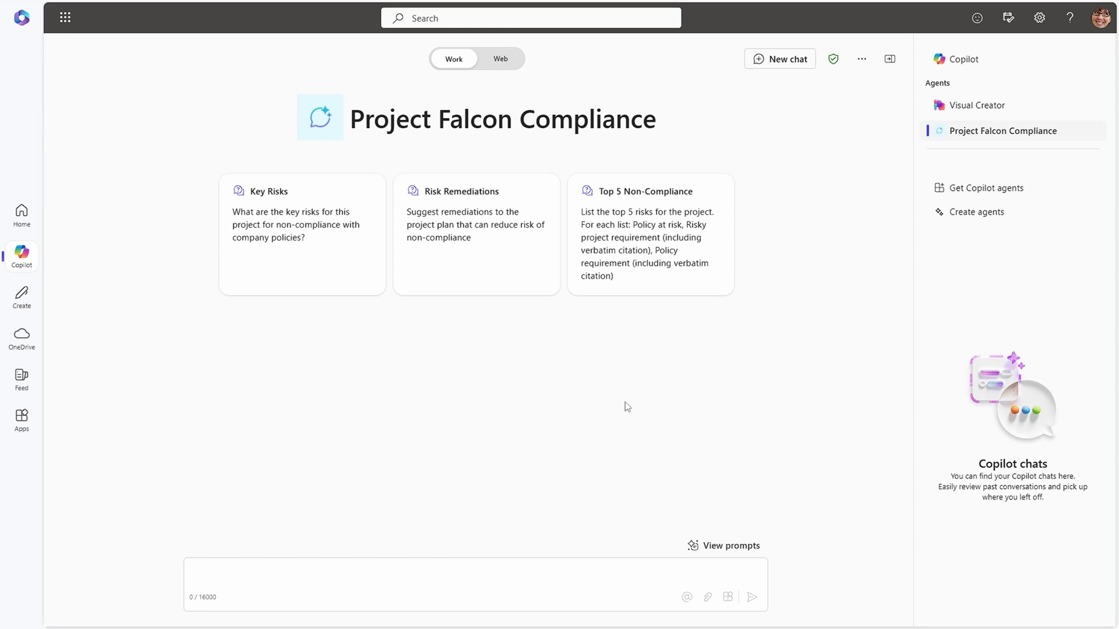
Step: Run the Top 5 Non-Compliance starter prompt and inspect the cited sources in the risk list
left_click(651, 238)
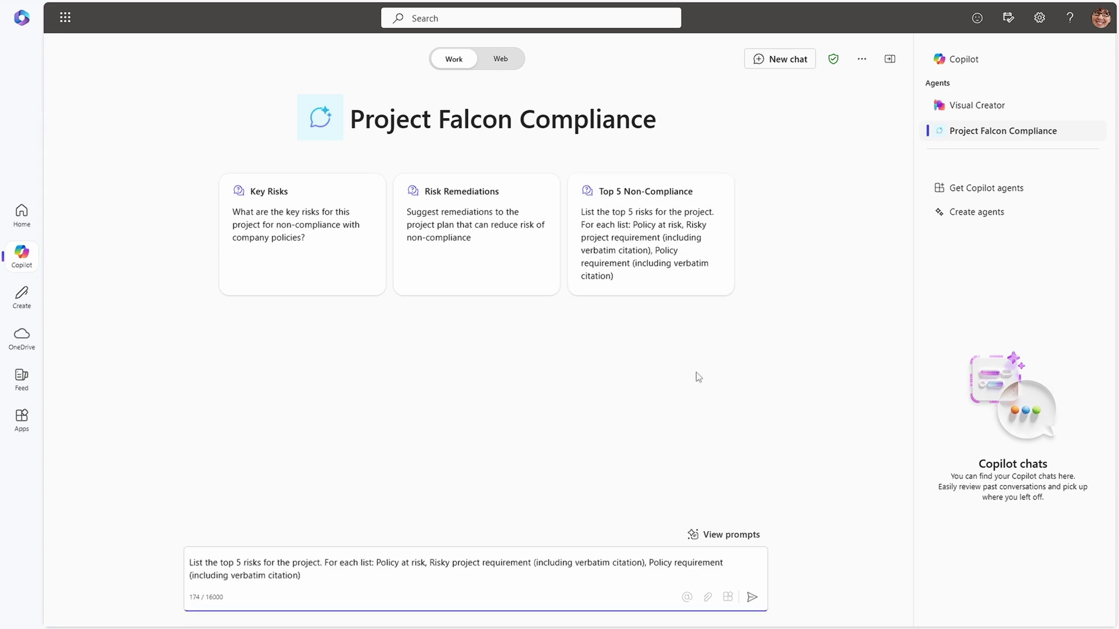
left_click(752, 598)
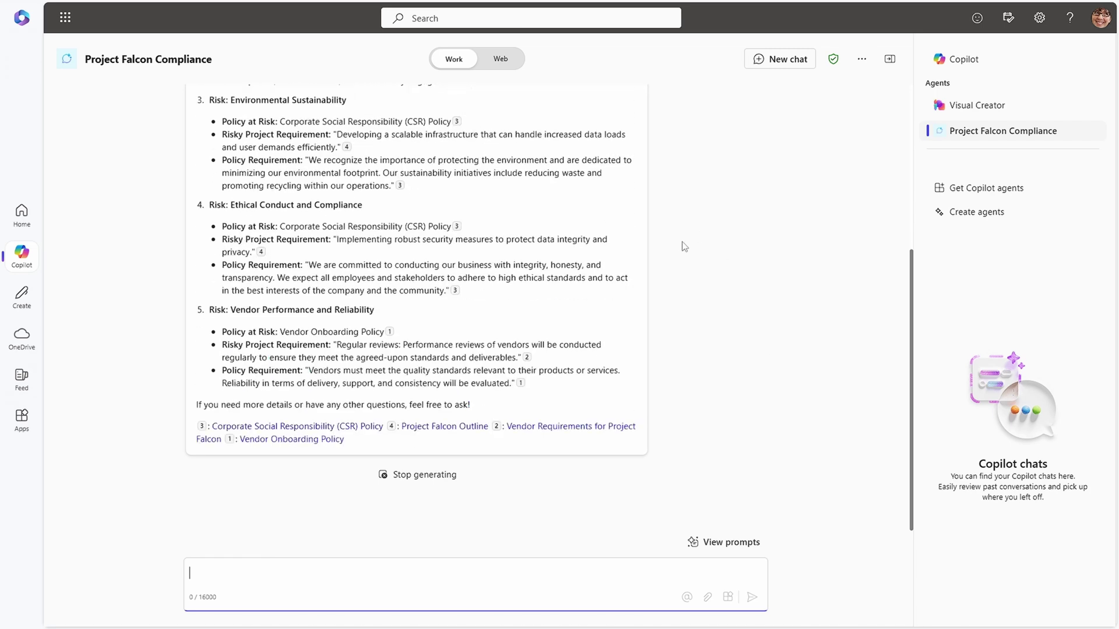
scroll(739, 299, "up", 5)
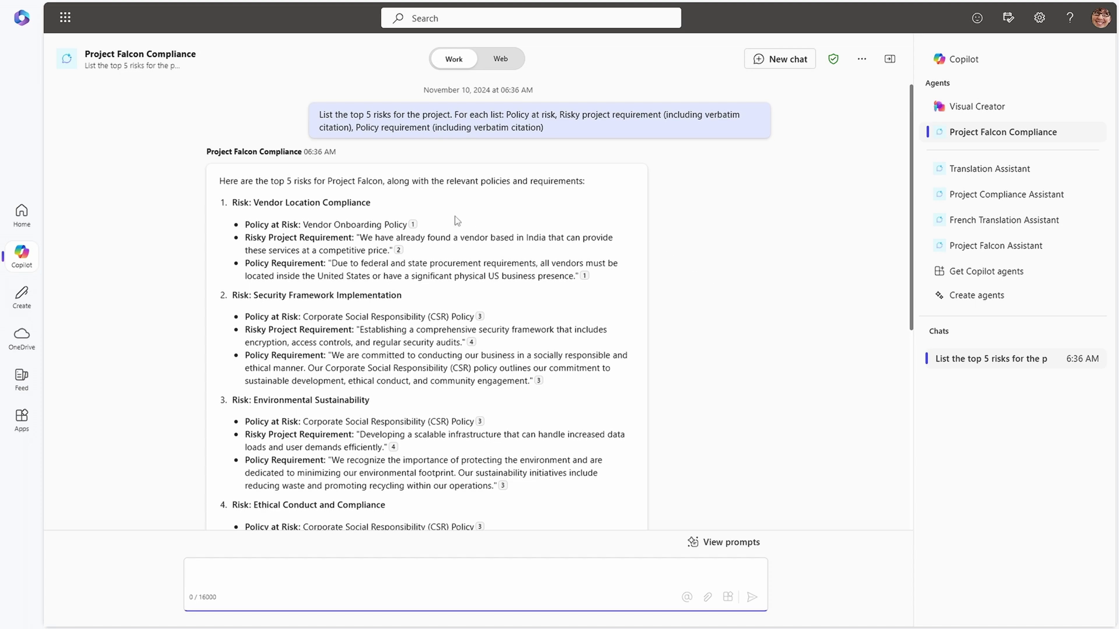
mouse_move(413, 226)
mouse_move(400, 255)
mouse_move(584, 277)
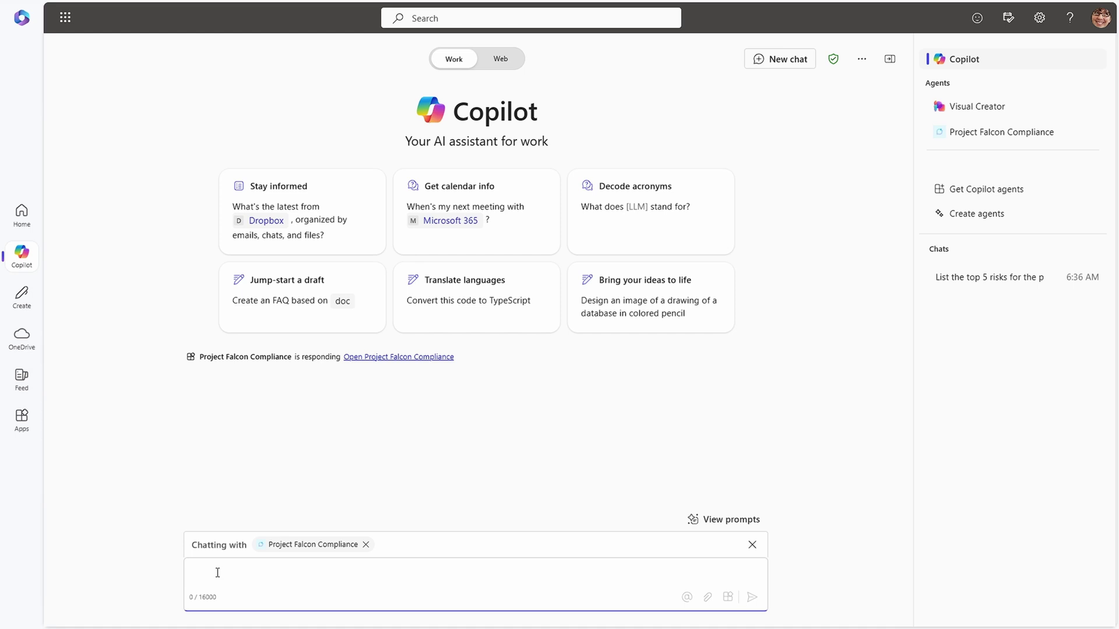
Step: Ask Project Falcon Compliance for the top 5 risks in main Copilot chat, then remove the agent
type("List the top 5 risks for the project. For each list: Policy at risk, Risky project requirement (including verbatim citation), Policy requirement (including verbatim citation)")
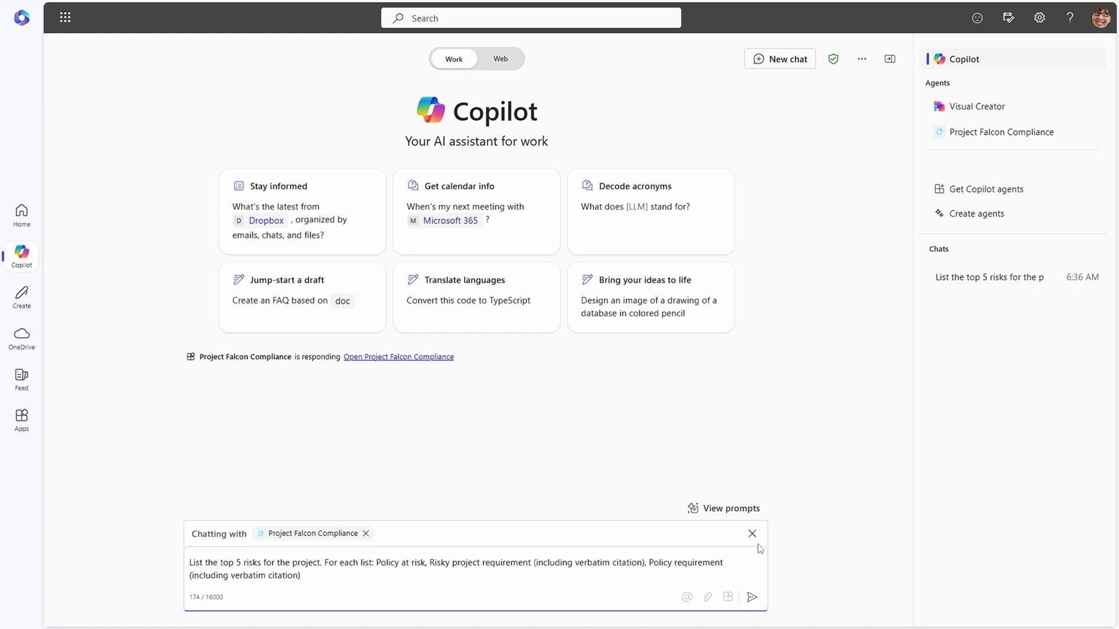
left_click(752, 597)
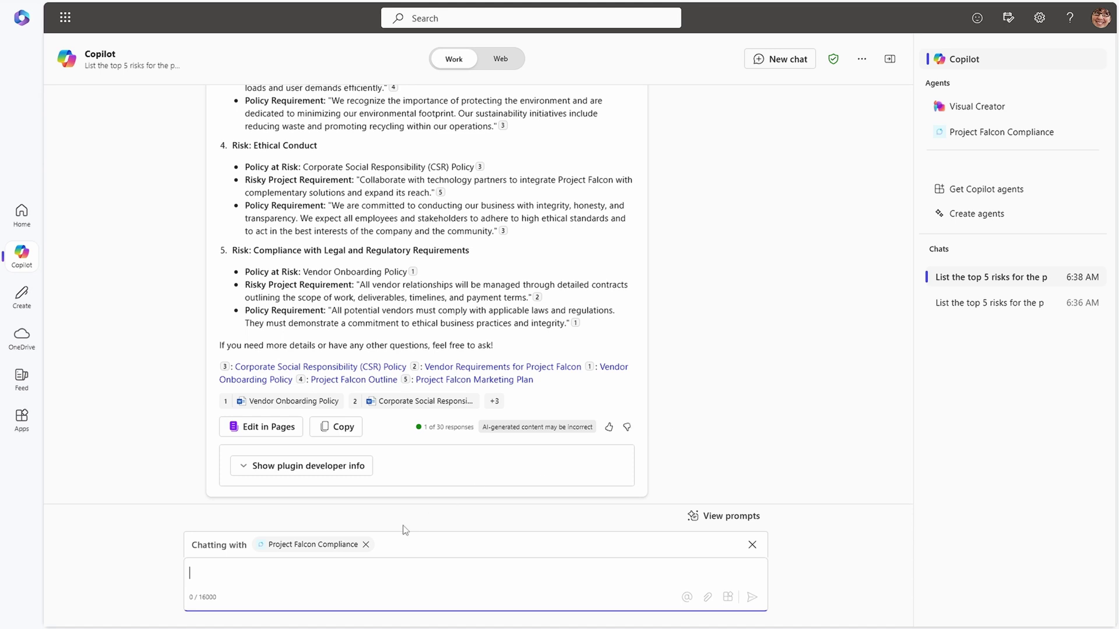
left_click(366, 544)
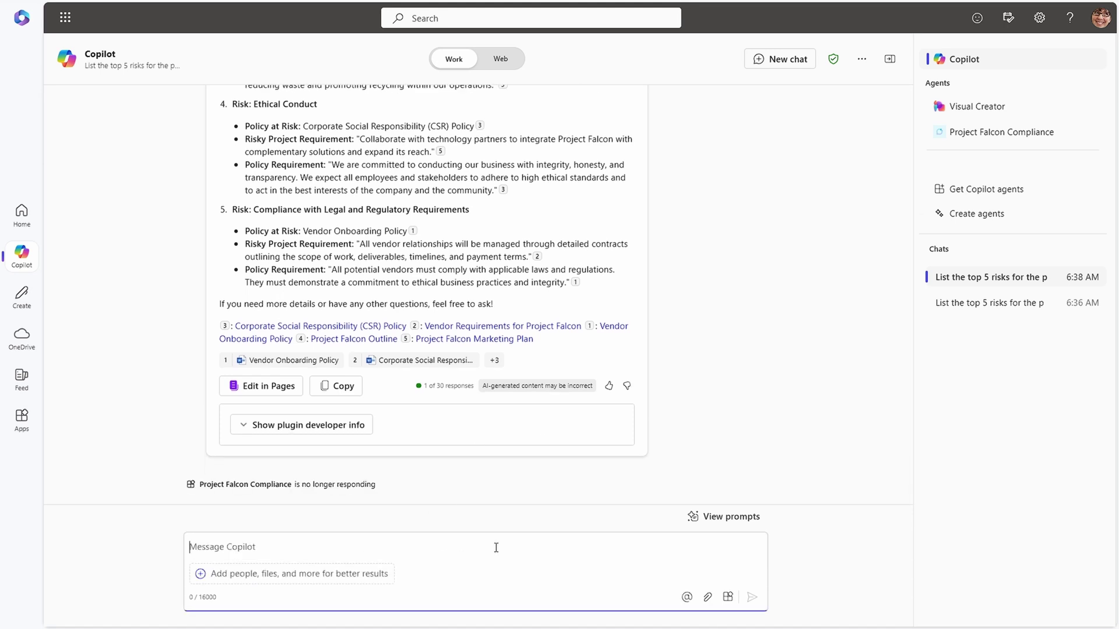
Step: Ask whether a colleague emailed about these risks and open the email summary in Pages
type("Have I received any email updates from Adele Vance (Demo) about these risks?")
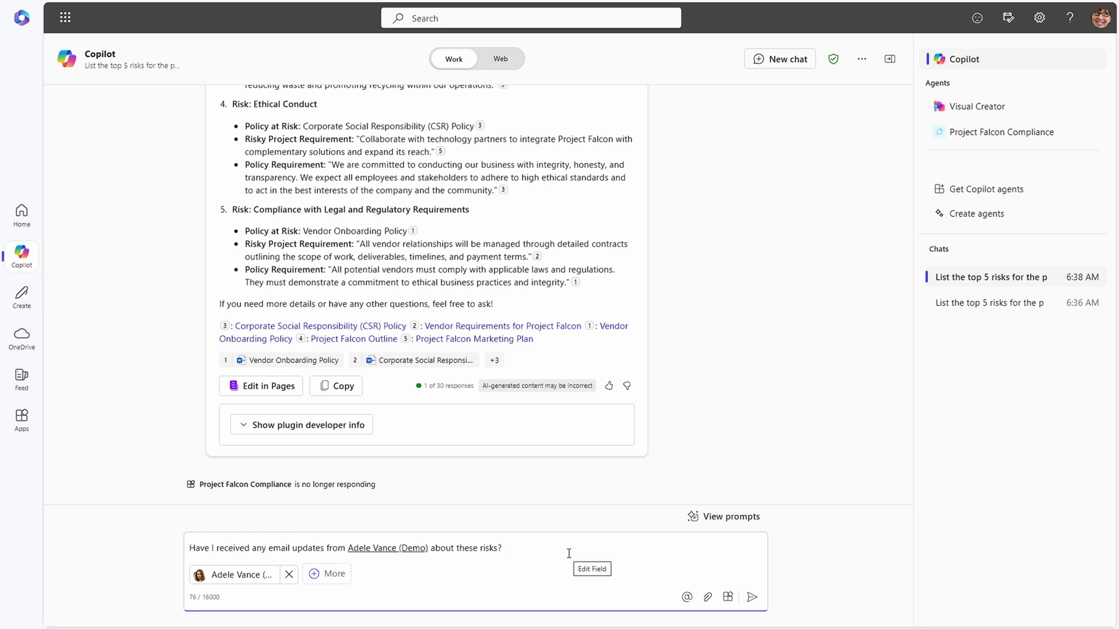
key("Return")
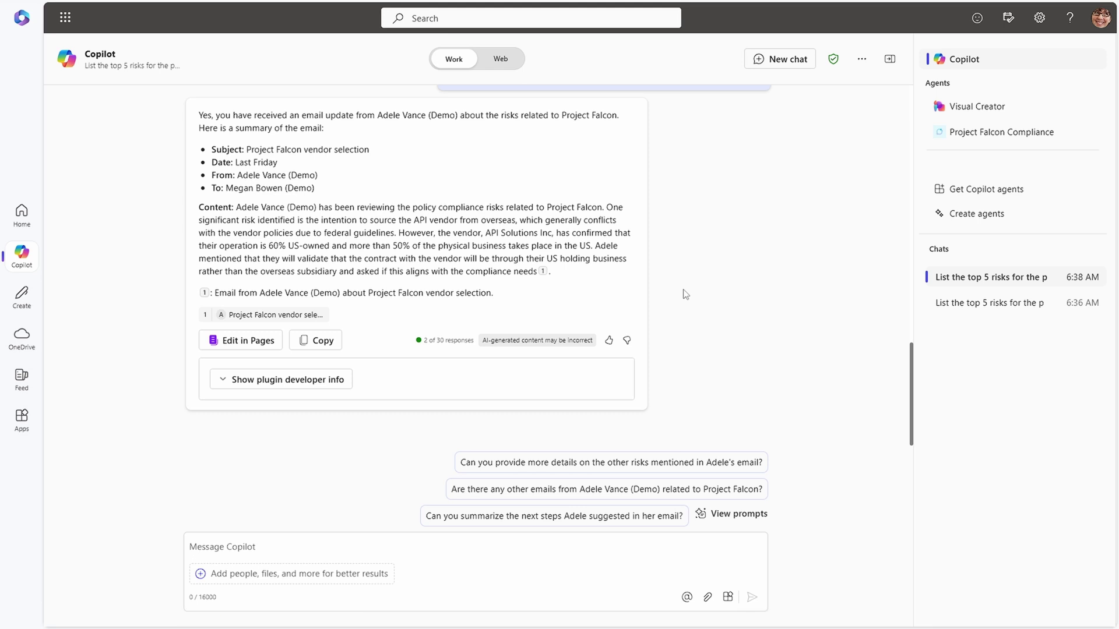
left_click(256, 343)
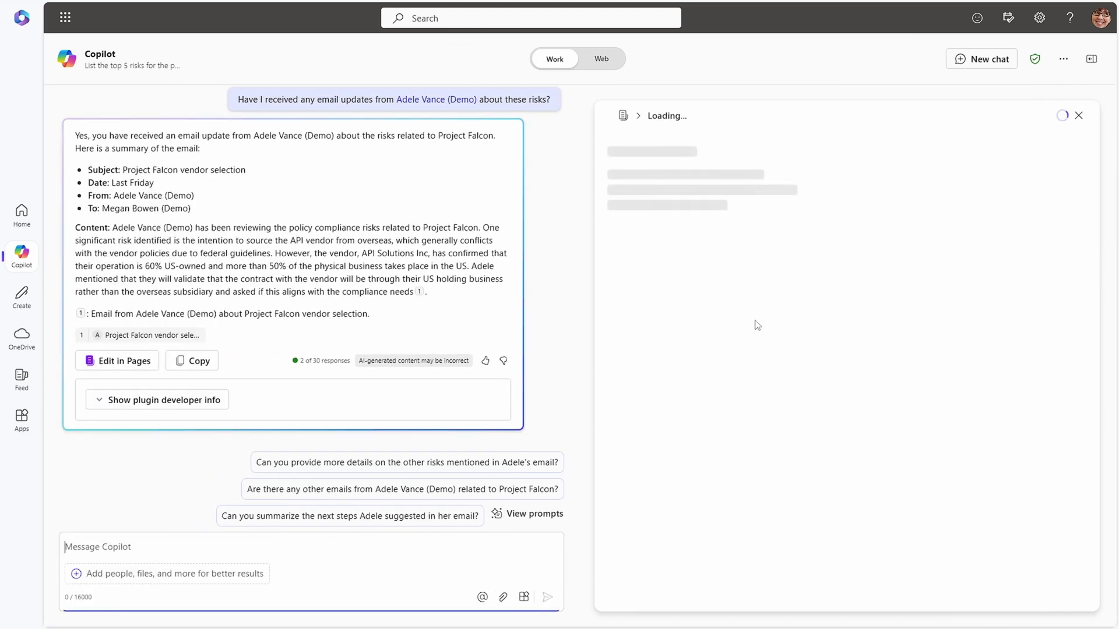